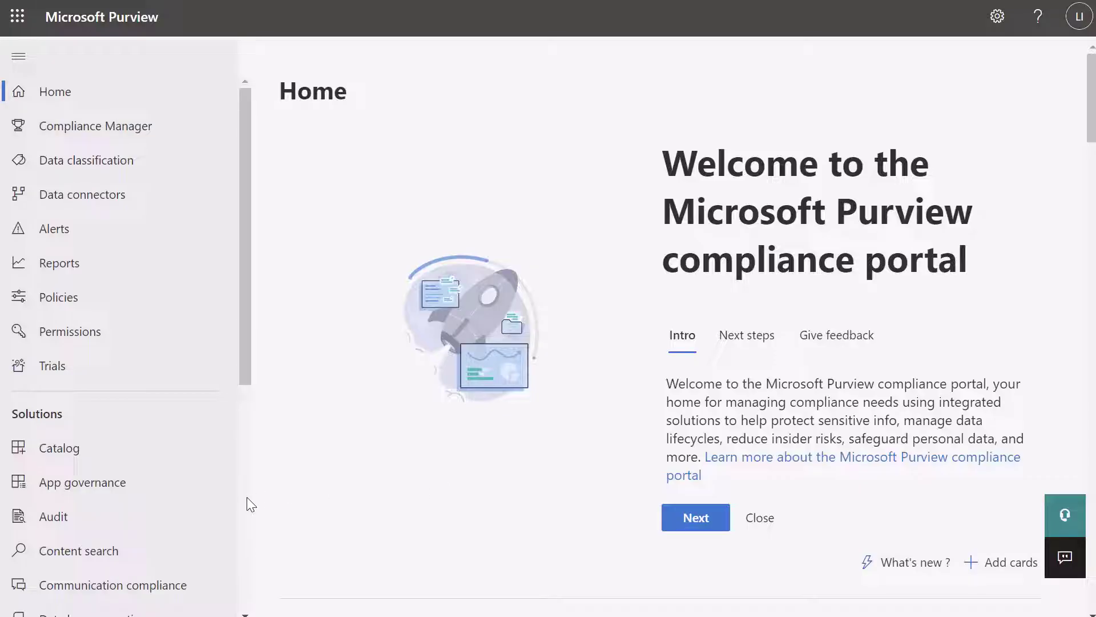
- Go to Content search under Solutions, which shows no searches yet
left_click(91, 560)
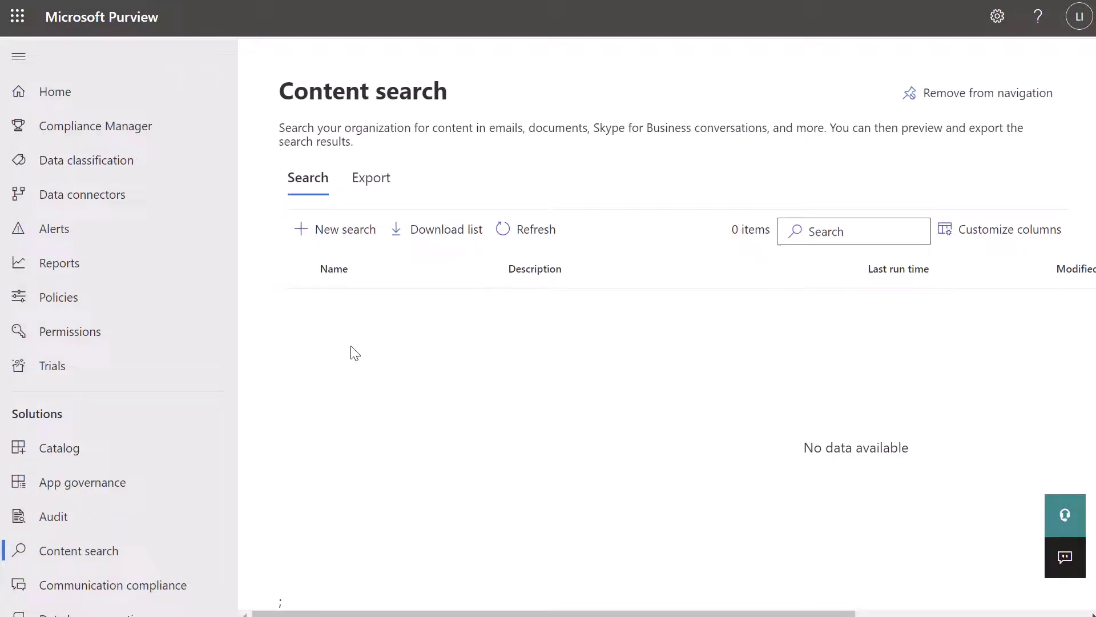
- Create a new search named for the user's Teams messages and continue to Locations
left_click(364, 239)
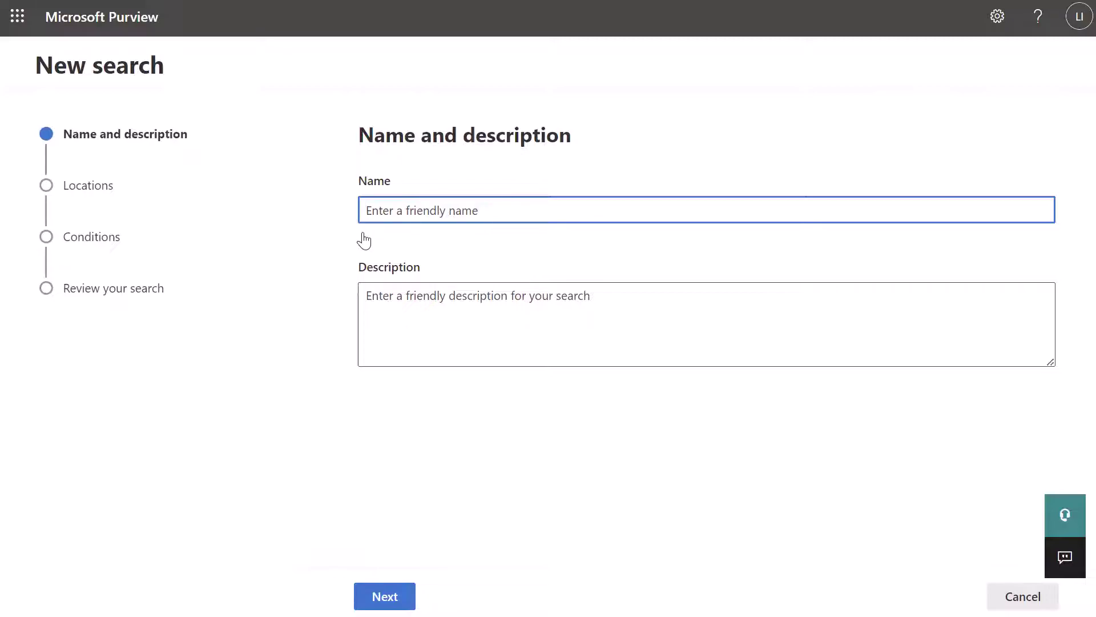
type("Snoop through Lui's Teams Messages")
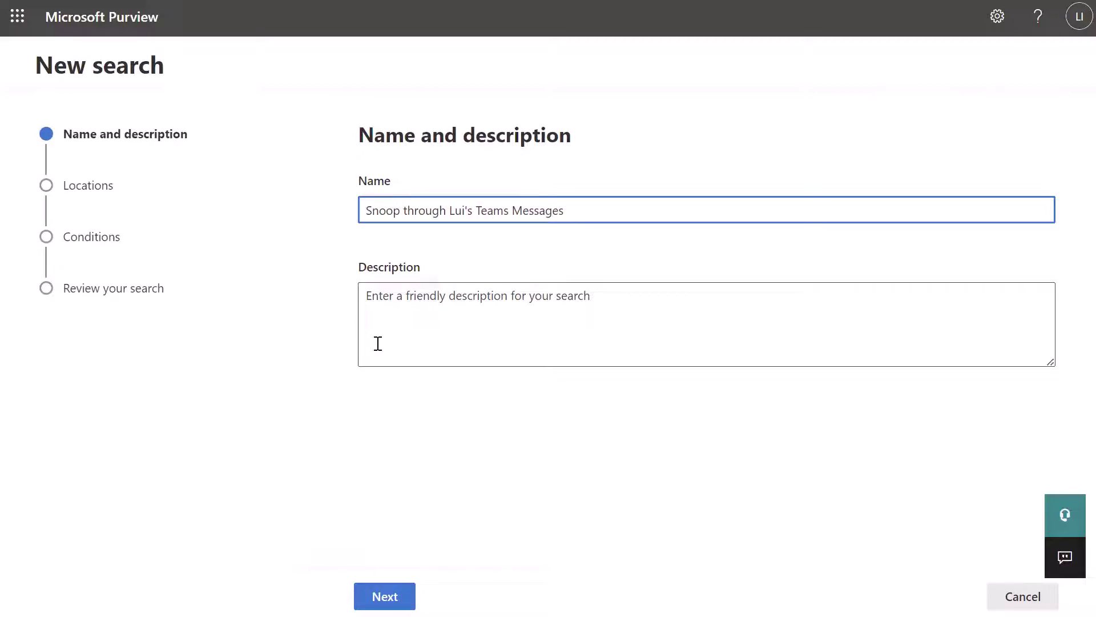
left_click(386, 595)
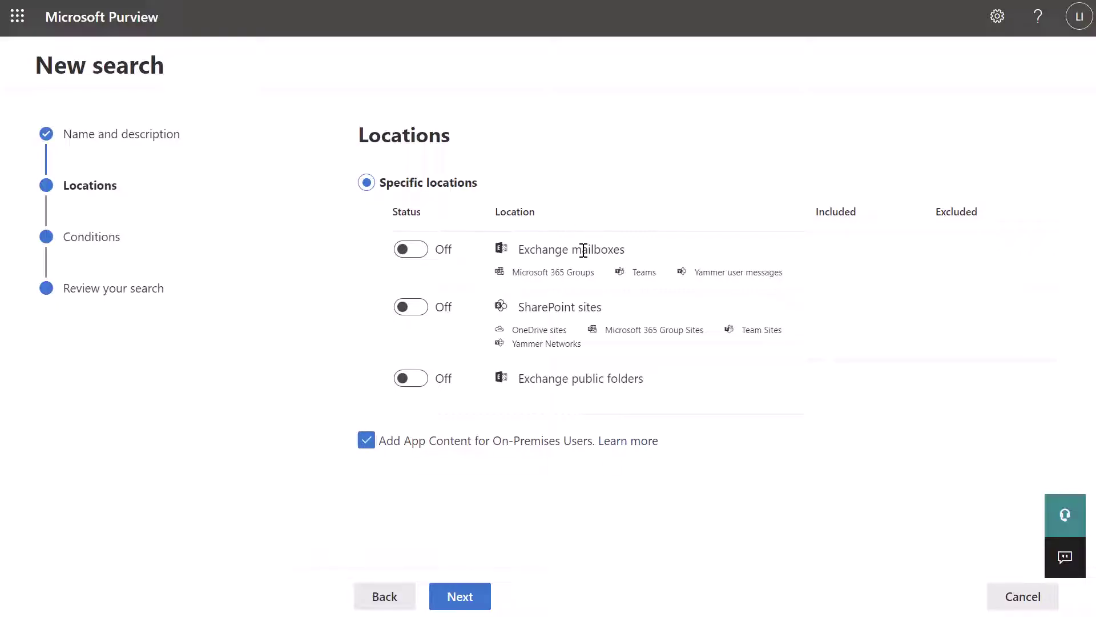
- Switch on Exchange mailboxes and SharePoint sites, then bring up the 22-mailbox picker
left_click(404, 251)
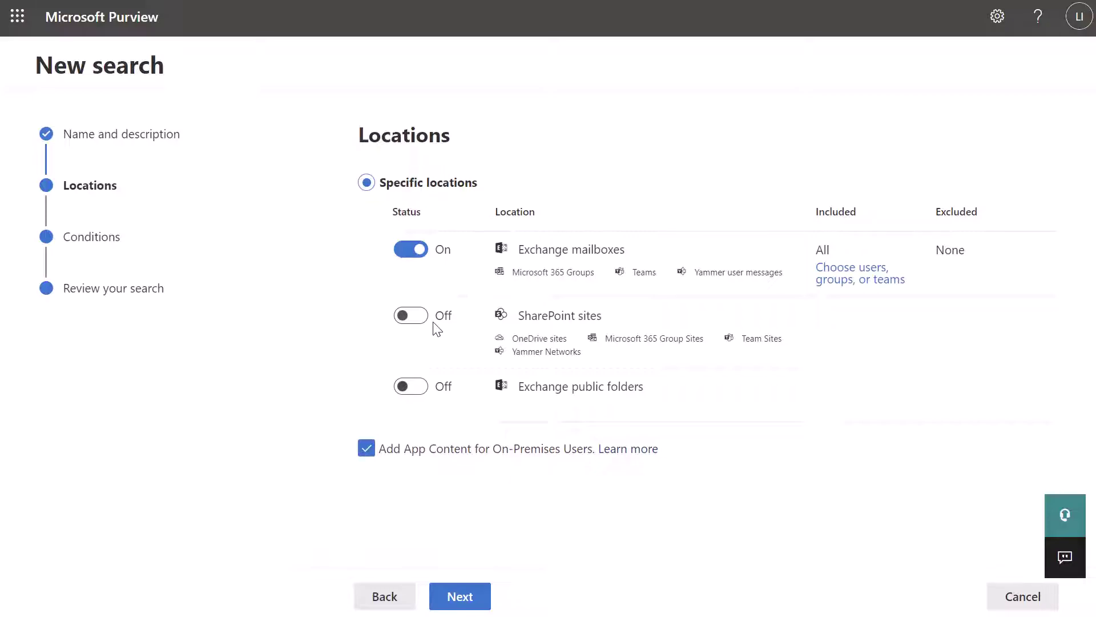
left_click(412, 318)
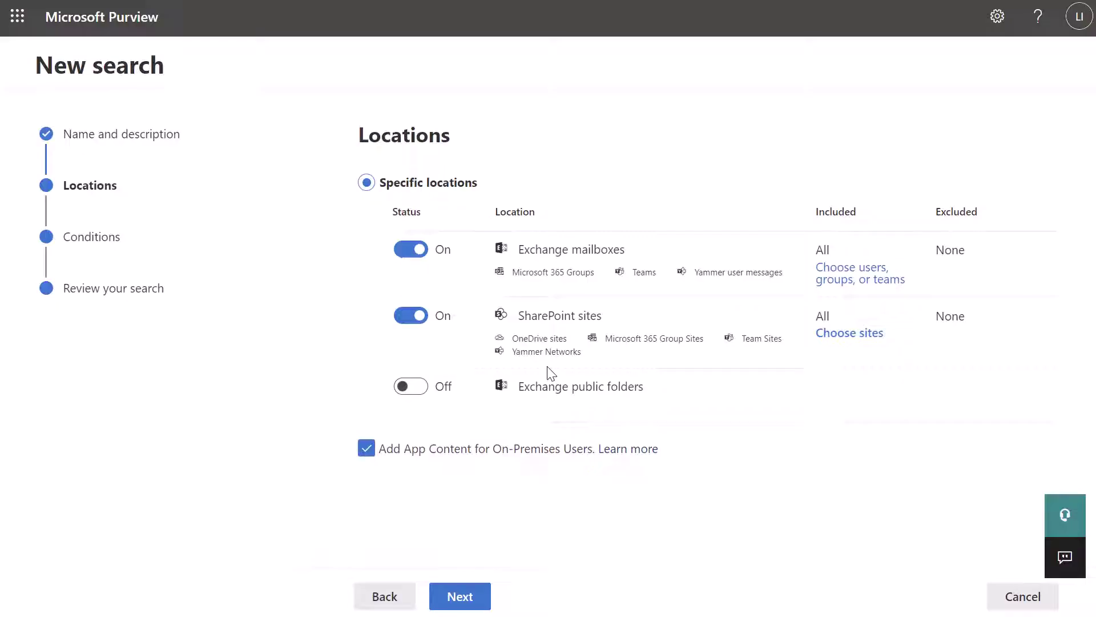
left_click(841, 275)
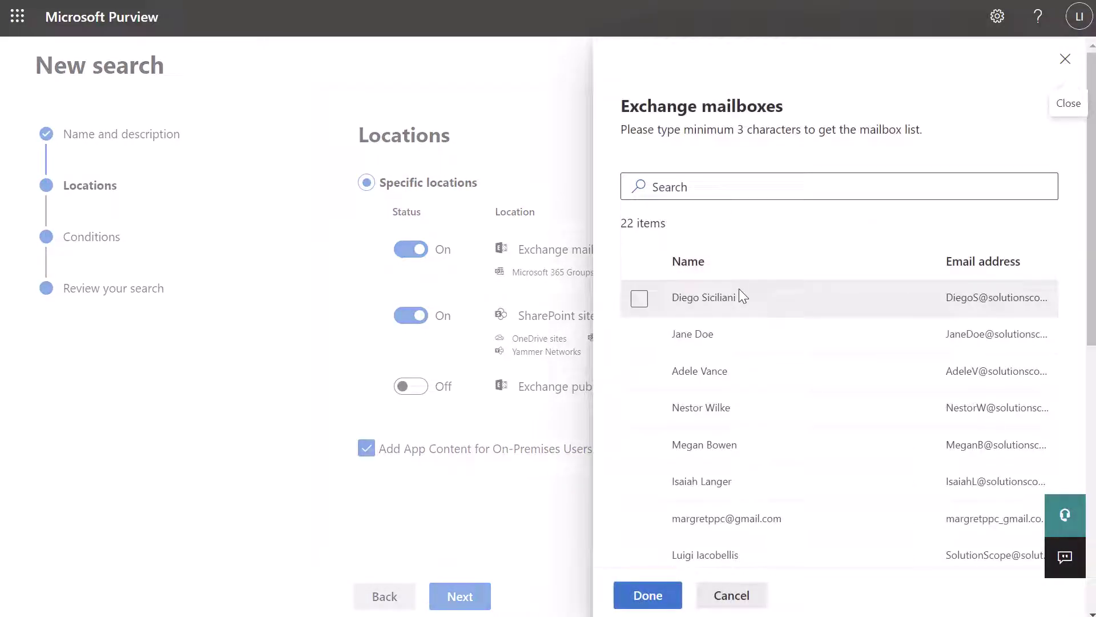
- Select only the one user's mailbox, confirm it, and continue to search conditions
scroll(697, 456, "down", 2)
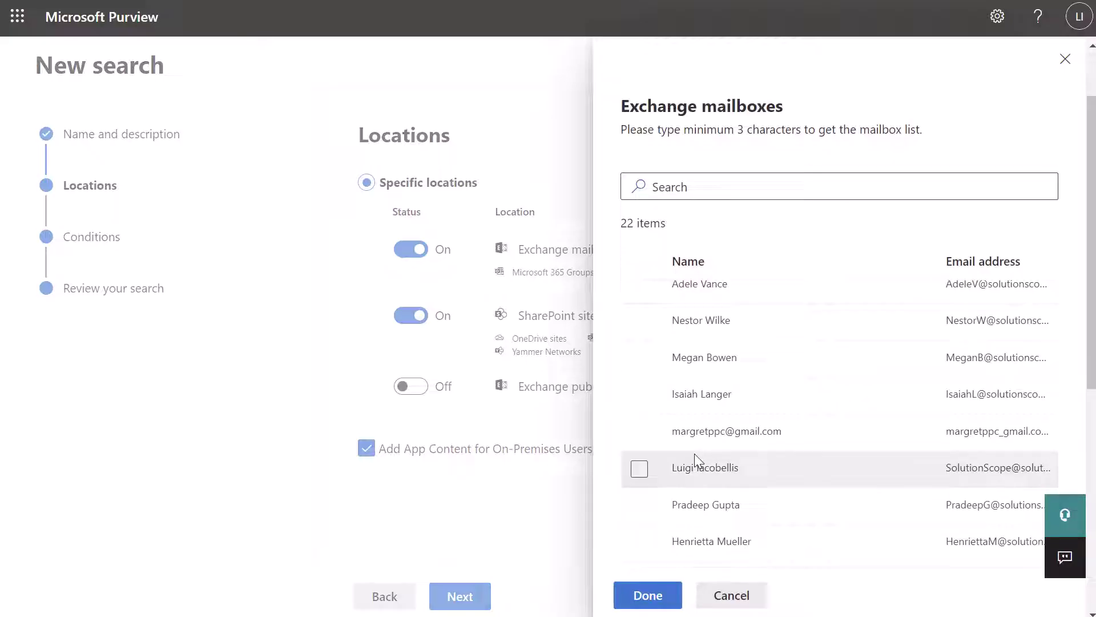
left_click(638, 470)
left_click(638, 473)
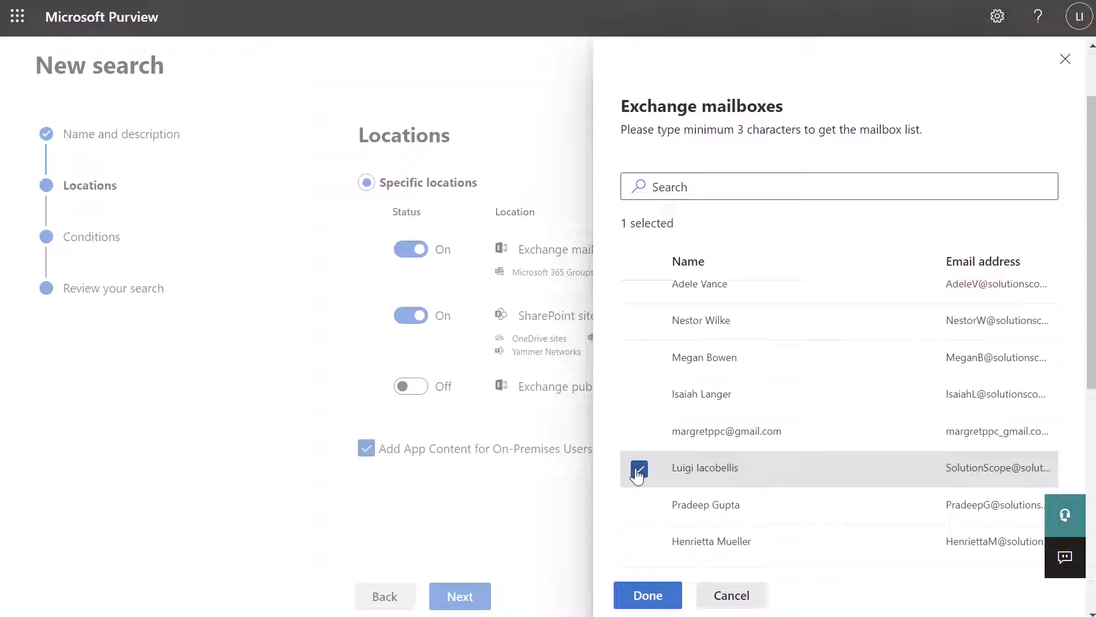
left_click(651, 593)
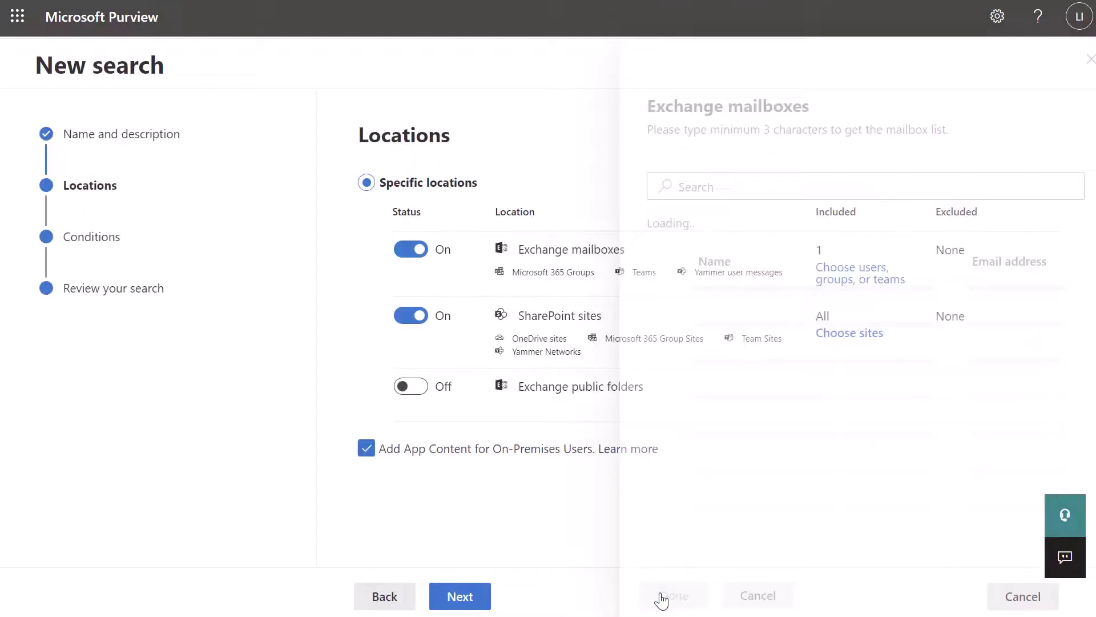
left_click(468, 600)
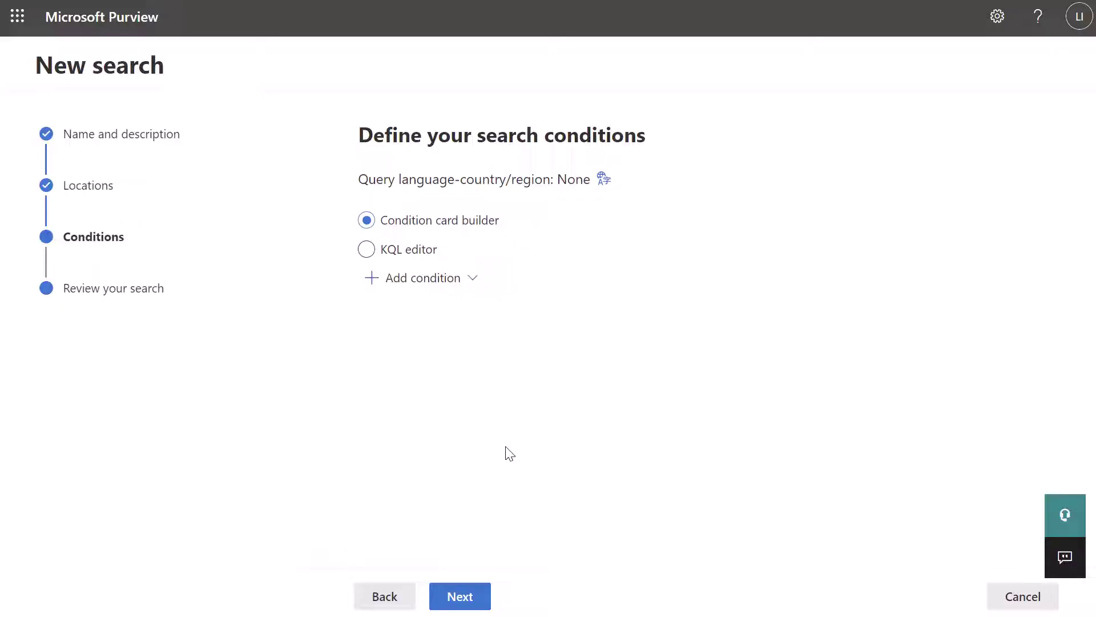
- Show the Add condition dropdown of condition types on the Conditions step
left_click(462, 290)
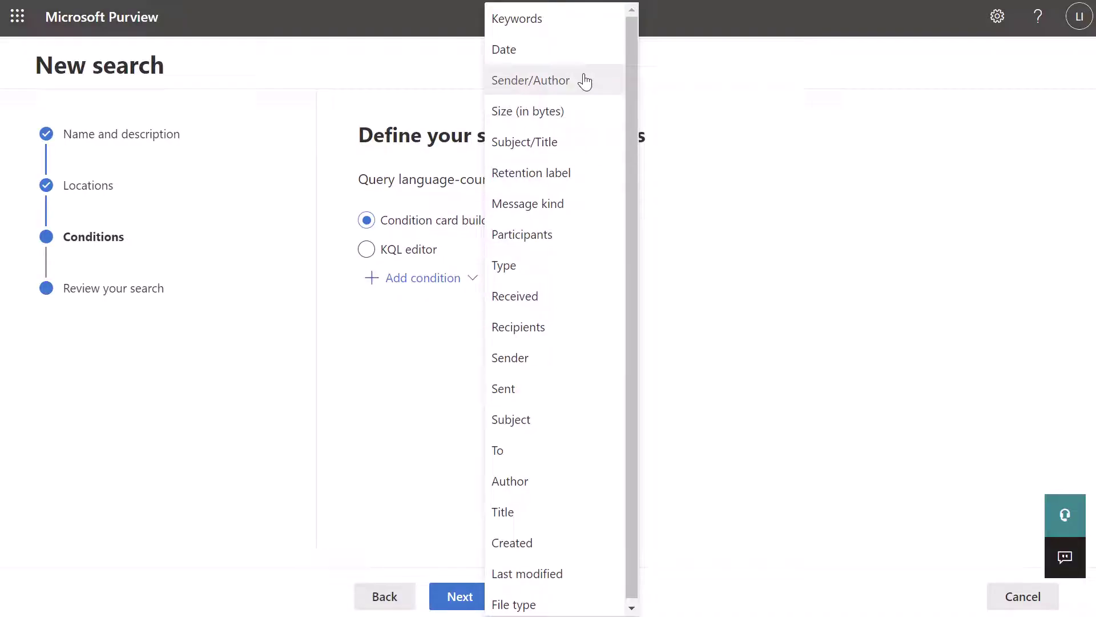
- Add a Keywords condition with the keywords 'Reports, report'
left_click(558, 32)
left_click(457, 341)
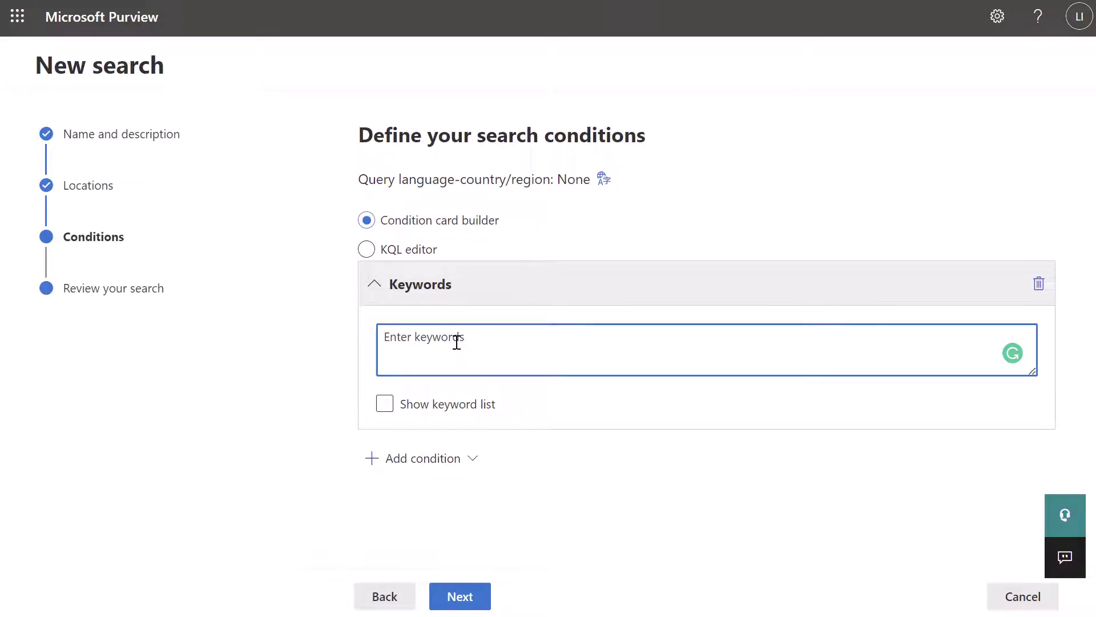
type("Reports, report")
left_click(456, 462)
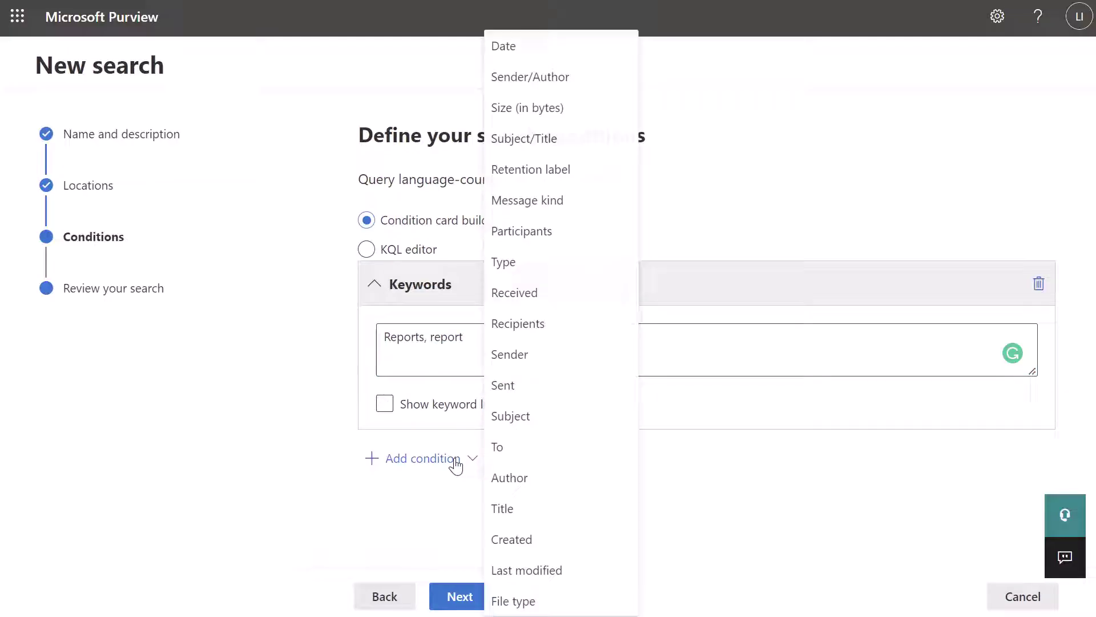
left_click(508, 48)
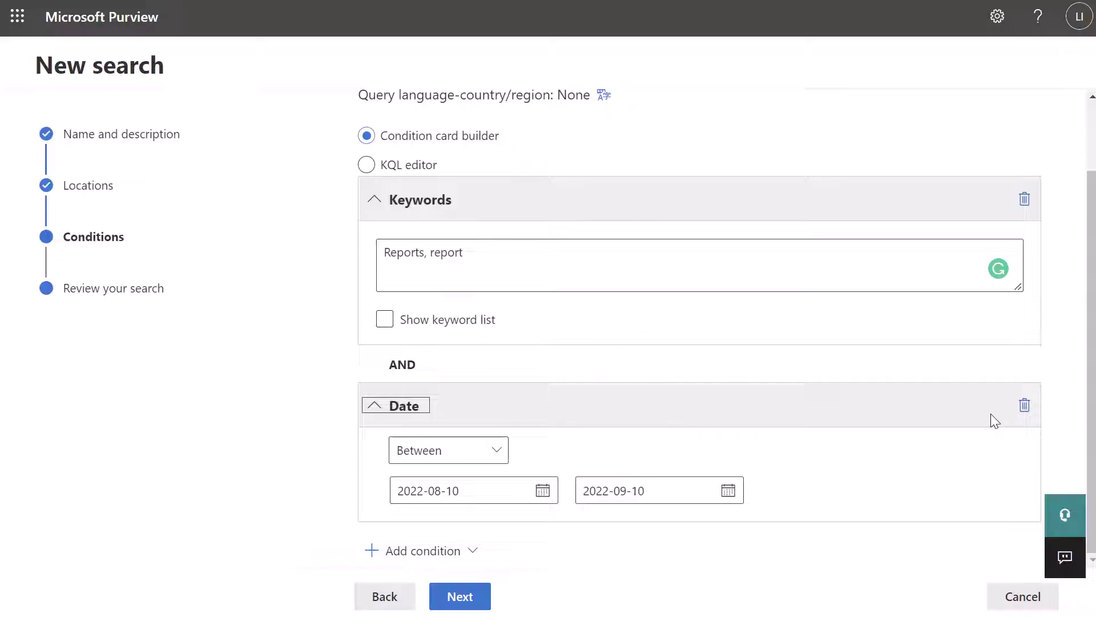
left_click(1024, 405)
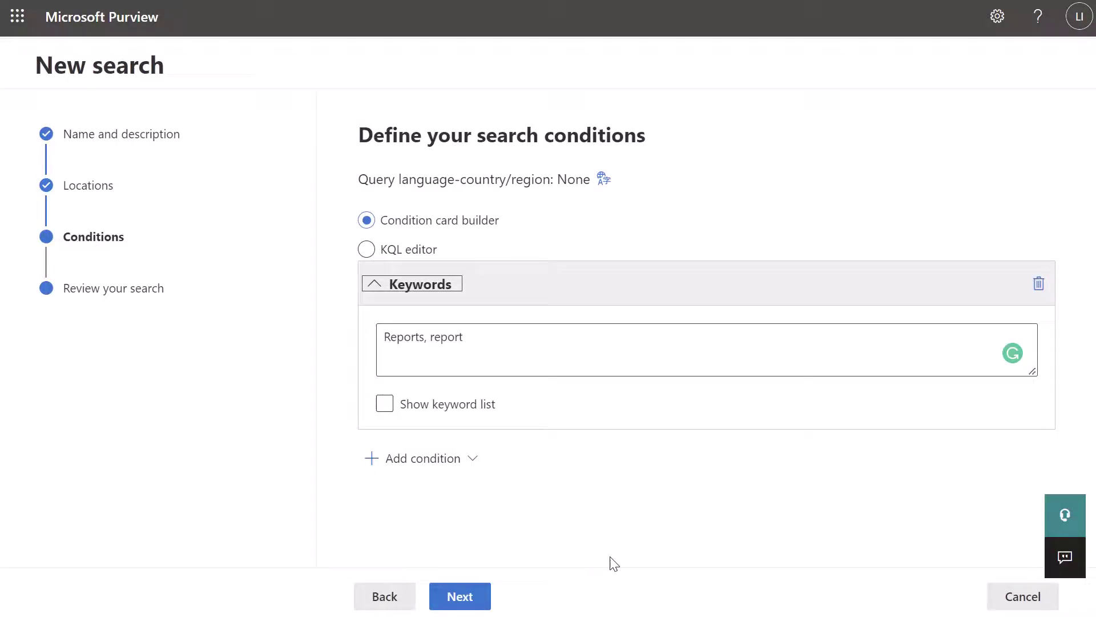
- Review the search settings and submit them to get the 'New search created' confirmation
left_click(468, 601)
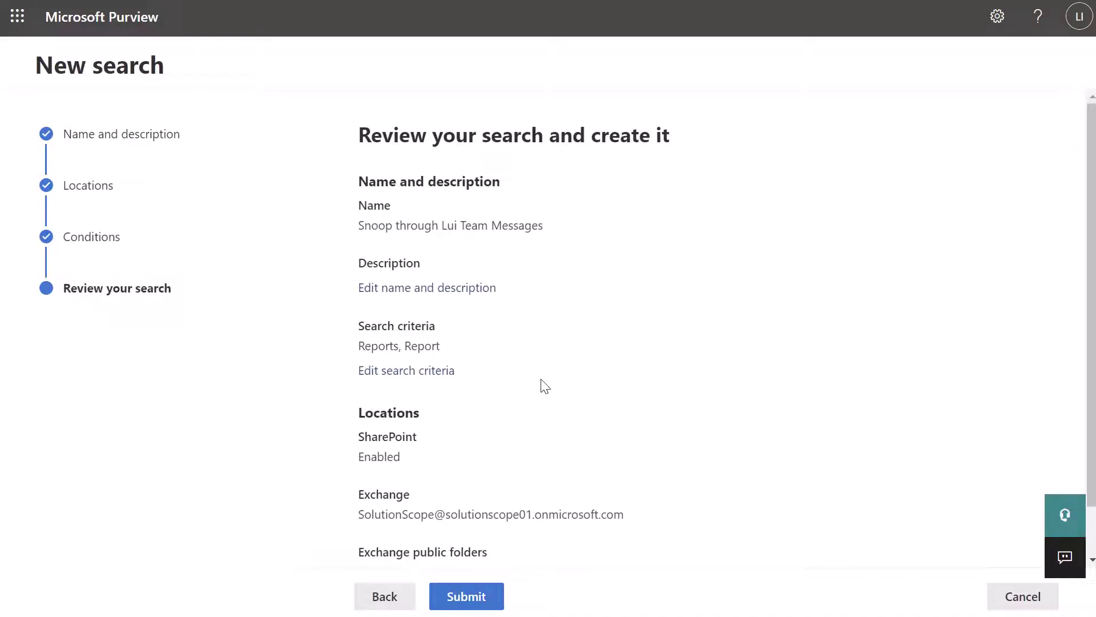
left_click(489, 597)
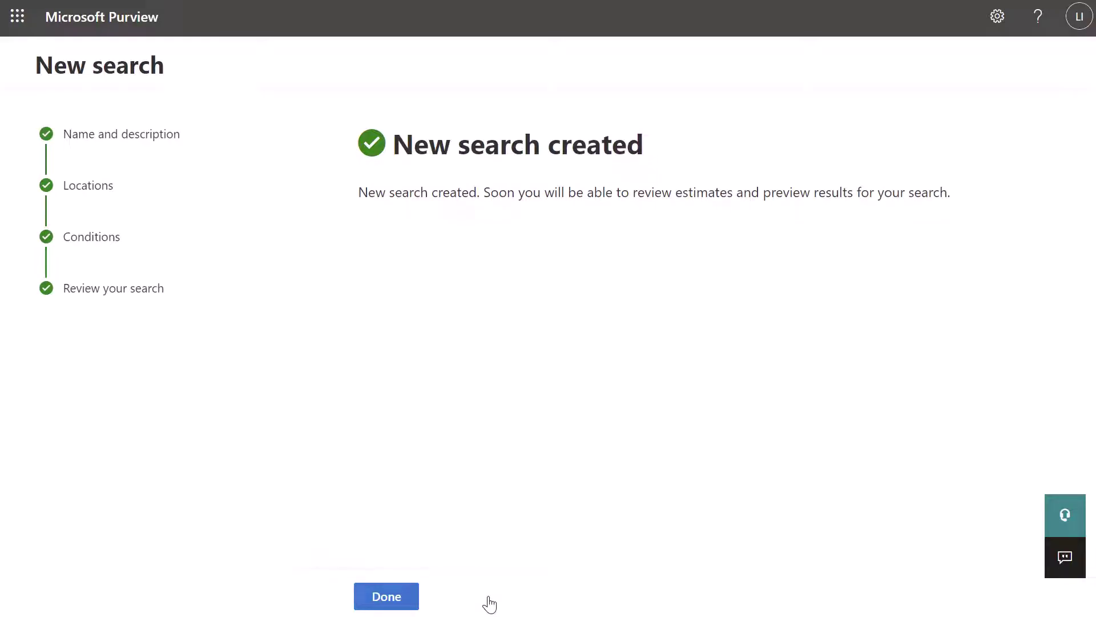
- Return to the search list and view the new search's summary: 284 items, 97.27 MB
left_click(378, 599)
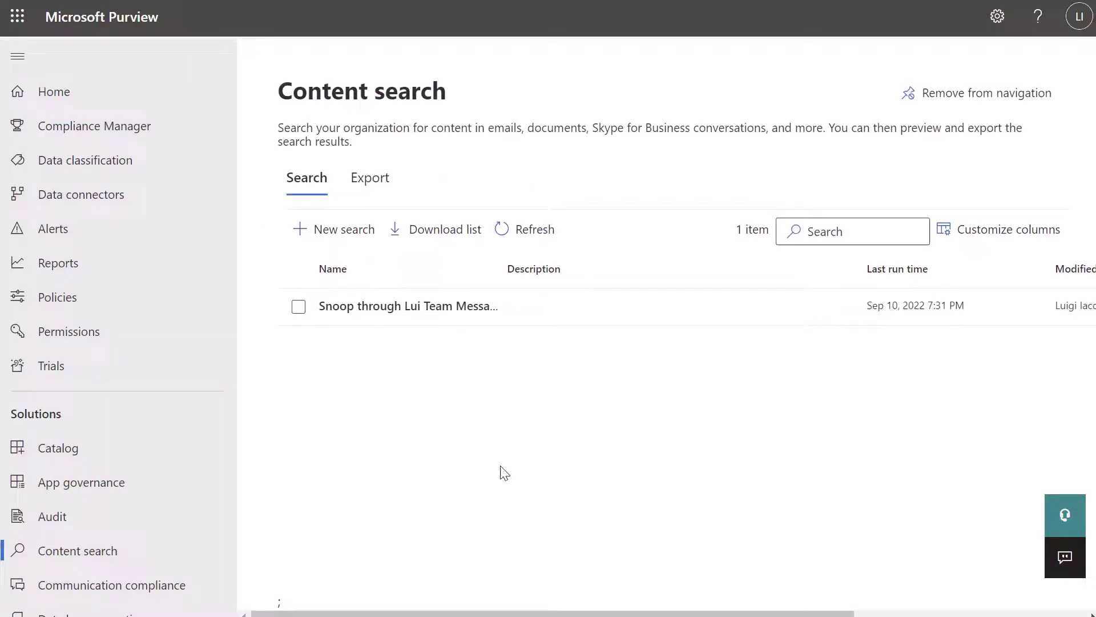
left_click(379, 308)
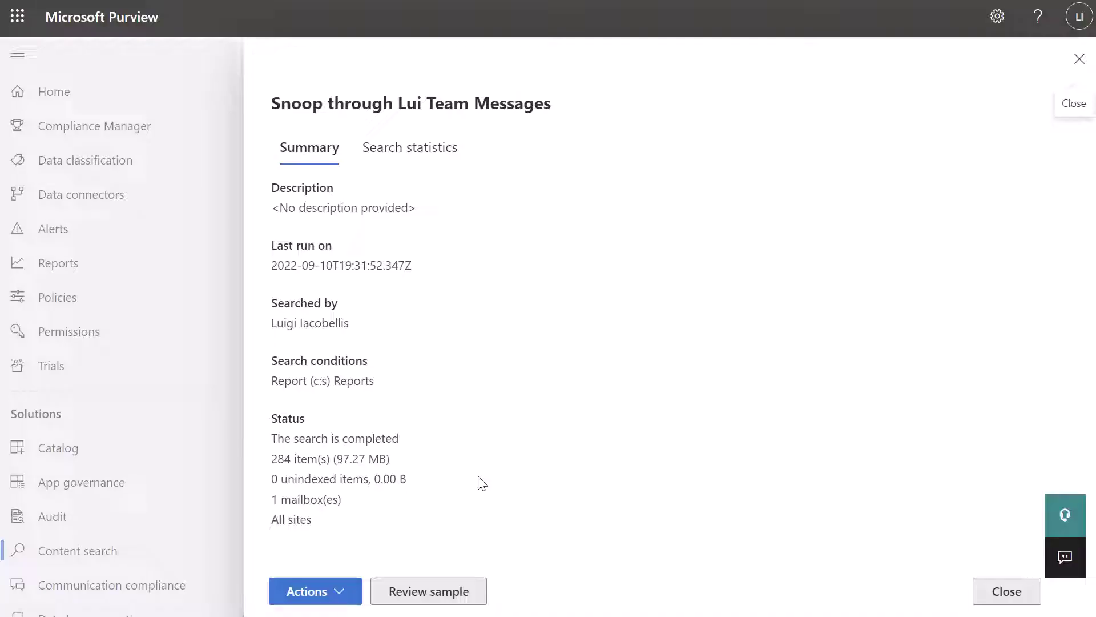
- Review sample results and preview the 'Review this Report ASAP' message
left_click(441, 594)
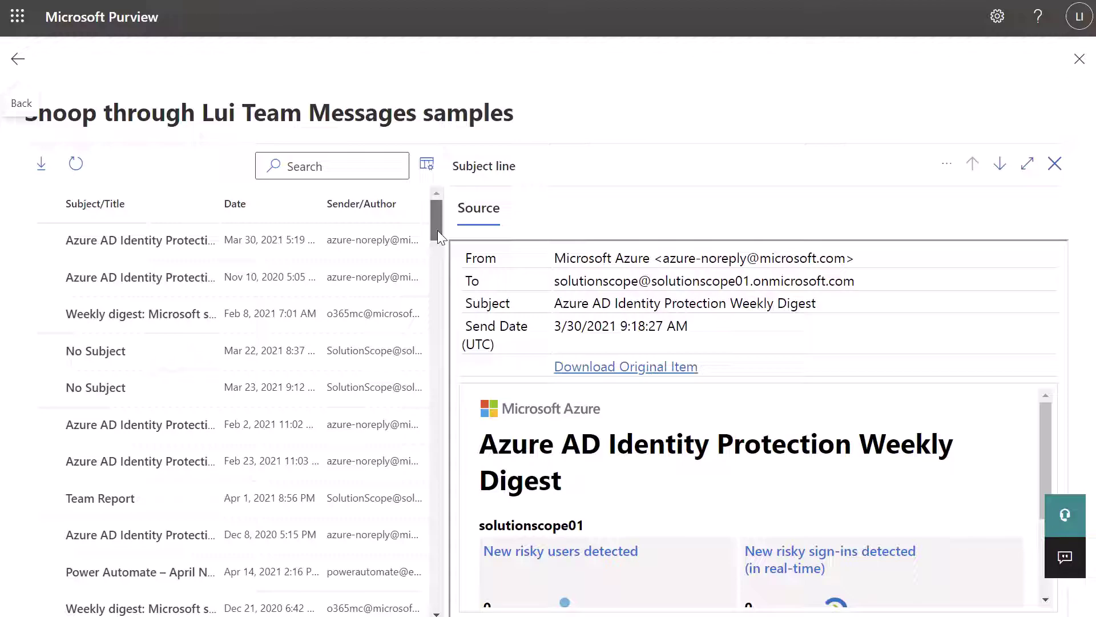
left_click_drag(437, 230, 437, 261)
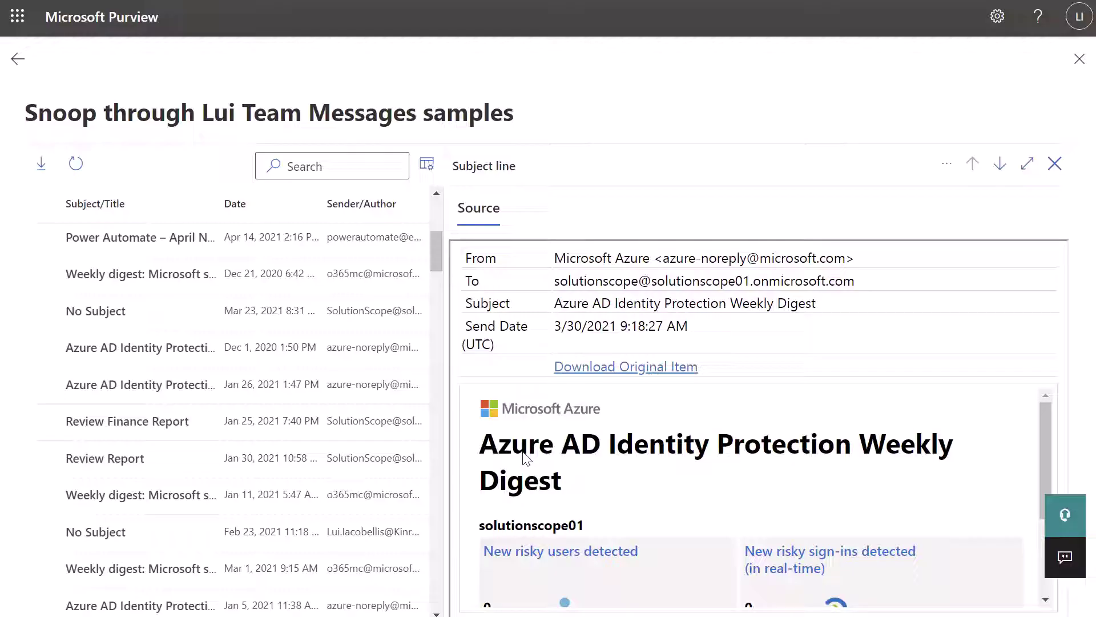
left_click_drag(434, 263, 432, 348)
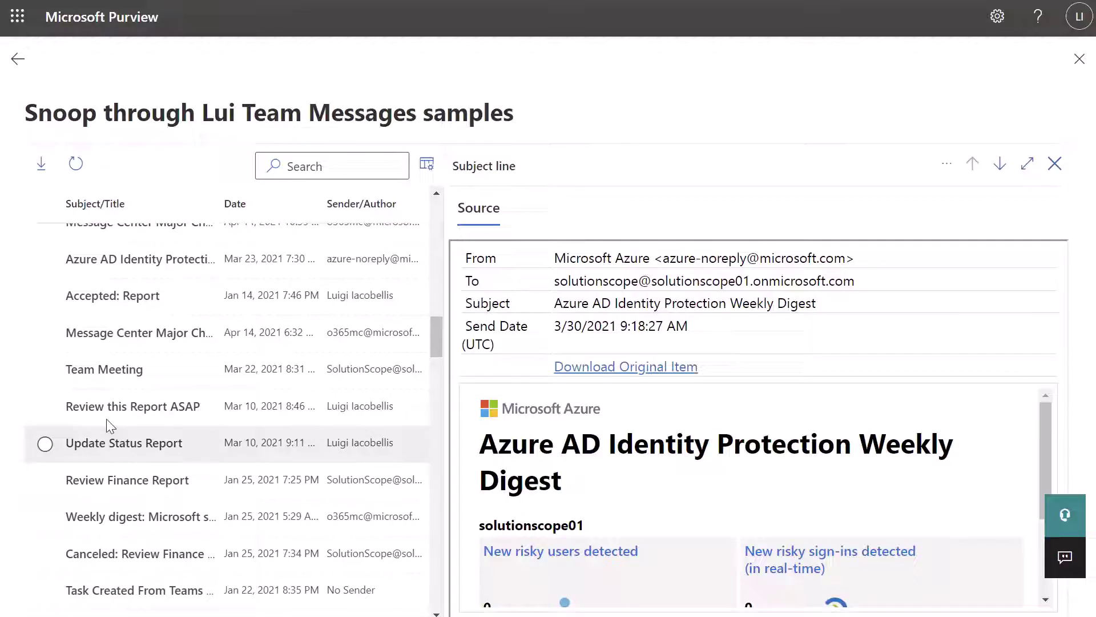
left_click(76, 409)
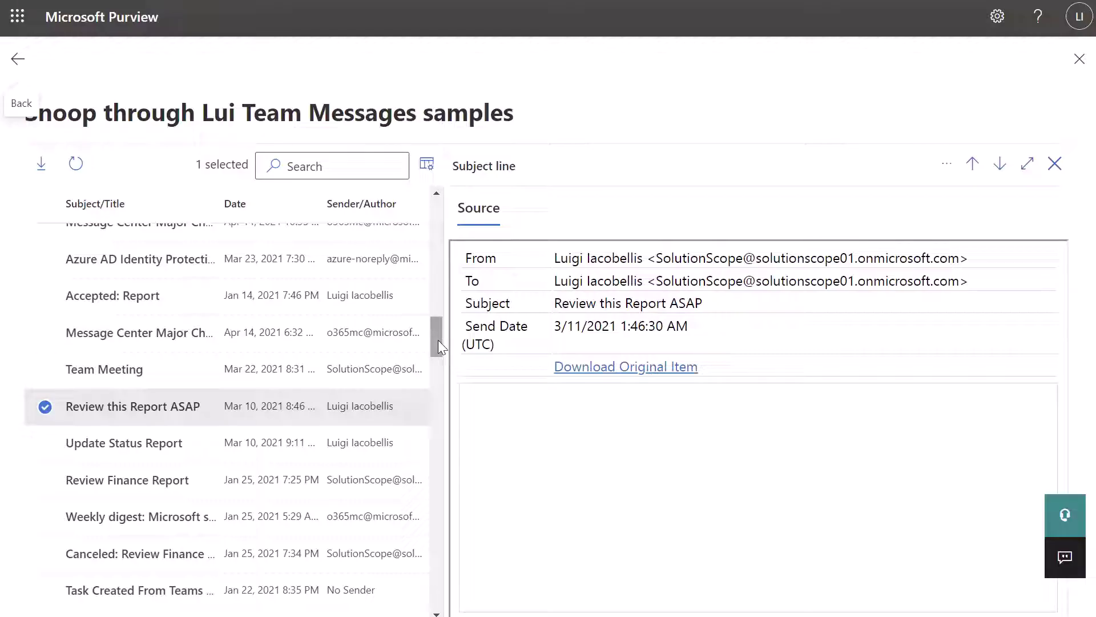
left_click_drag(437, 340, 445, 407)
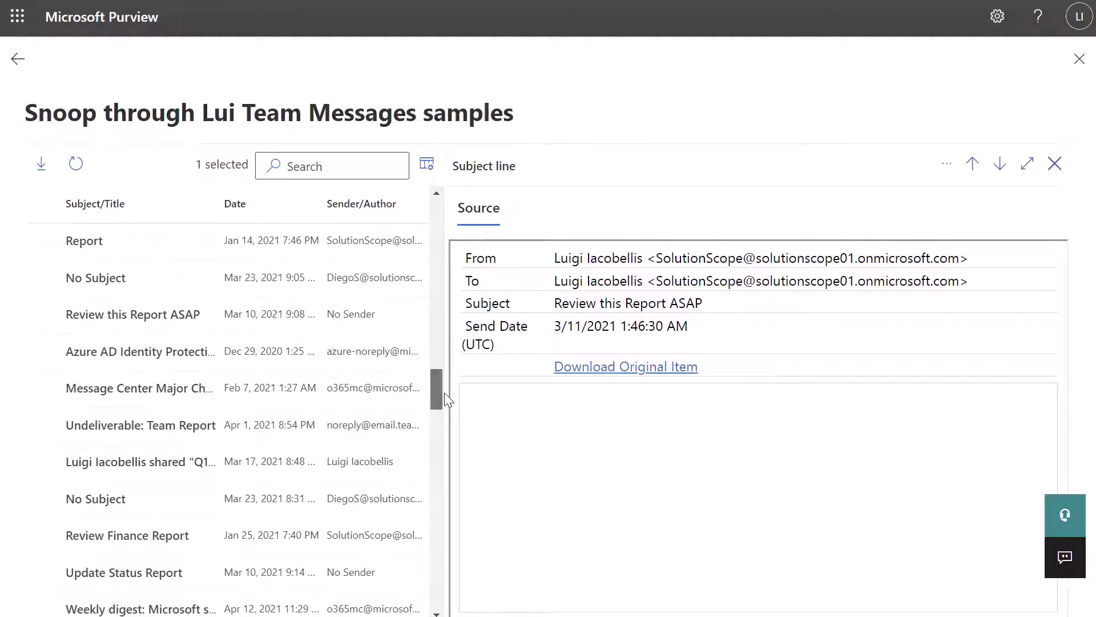
- Preview the message sharing 'Q1 2021 Earnings Report' (sent 3/18/2021) and scroll through its body
left_click(177, 454)
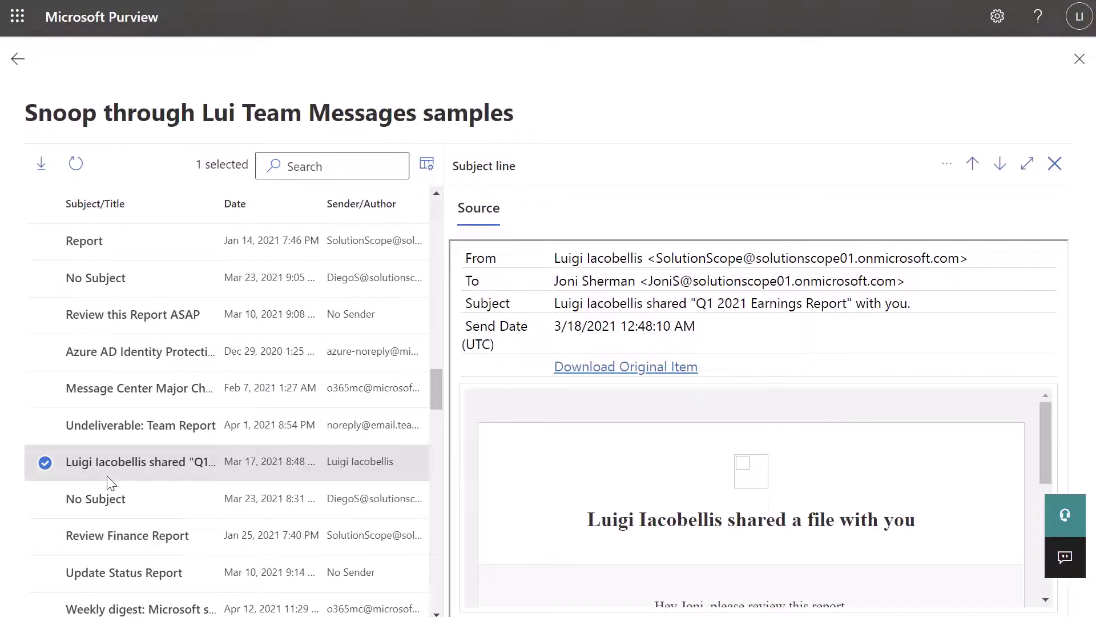
scroll(748, 514, "down", 1)
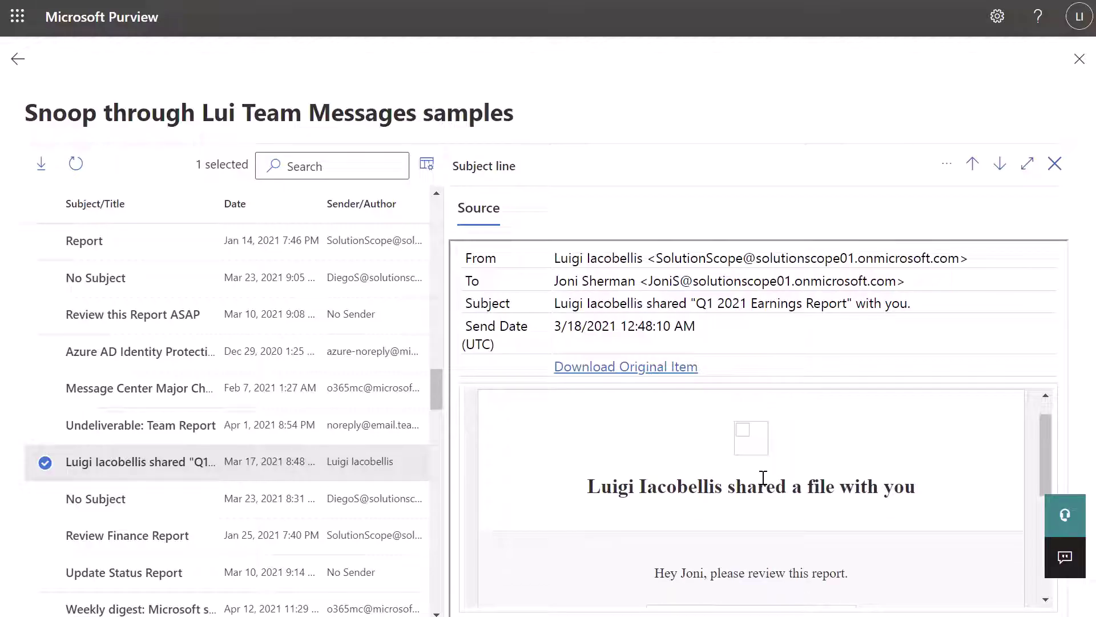
scroll(743, 517, "down", 4)
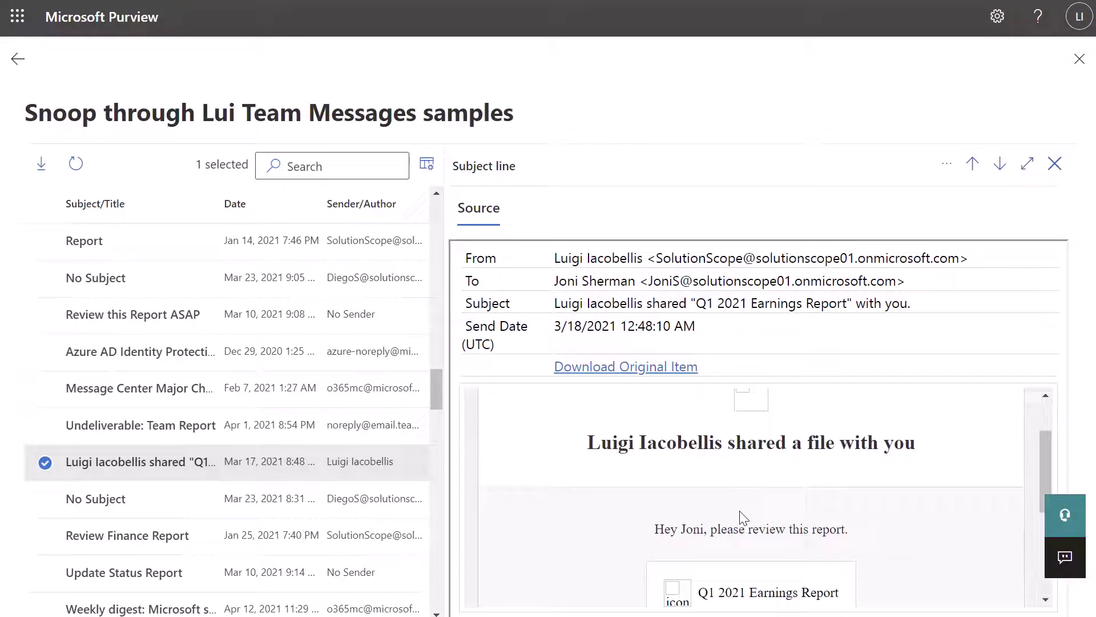
scroll(736, 491, "down", 1)
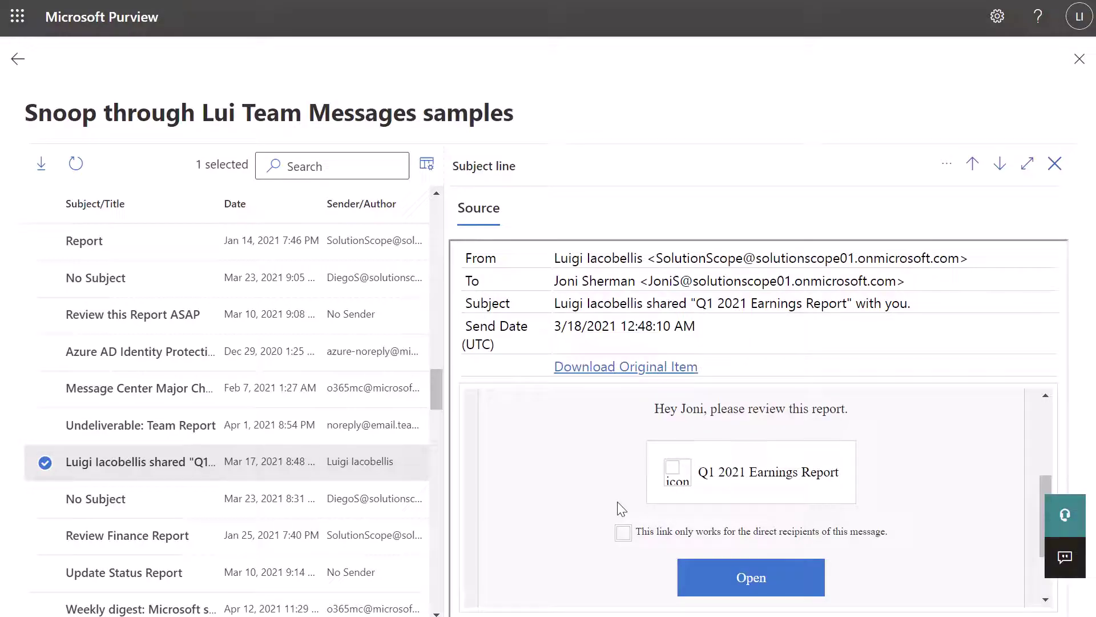
scroll(217, 491, "down", 5)
scroll(217, 494, "down", 8)
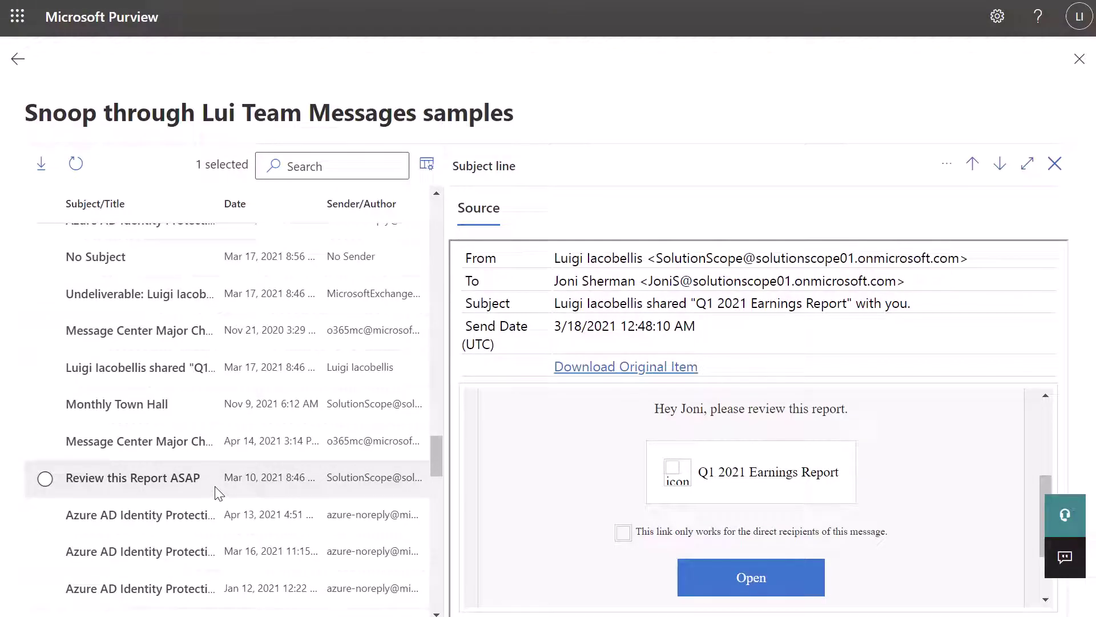
scroll(217, 488, "down", 4)
scroll(220, 489, "down", 2)
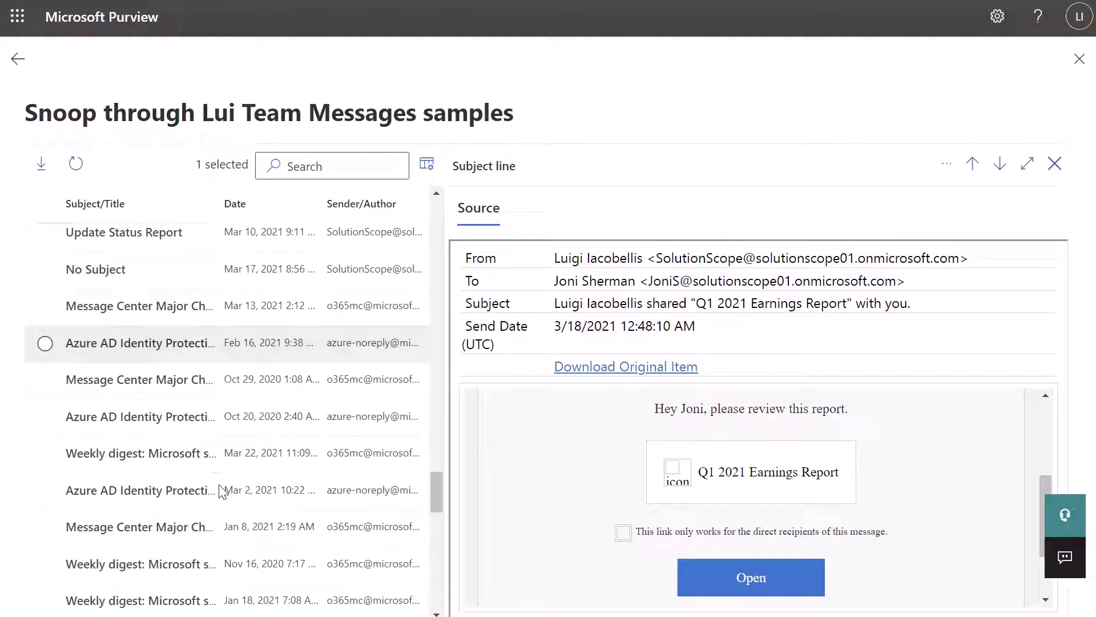
scroll(222, 491, "down", 5)
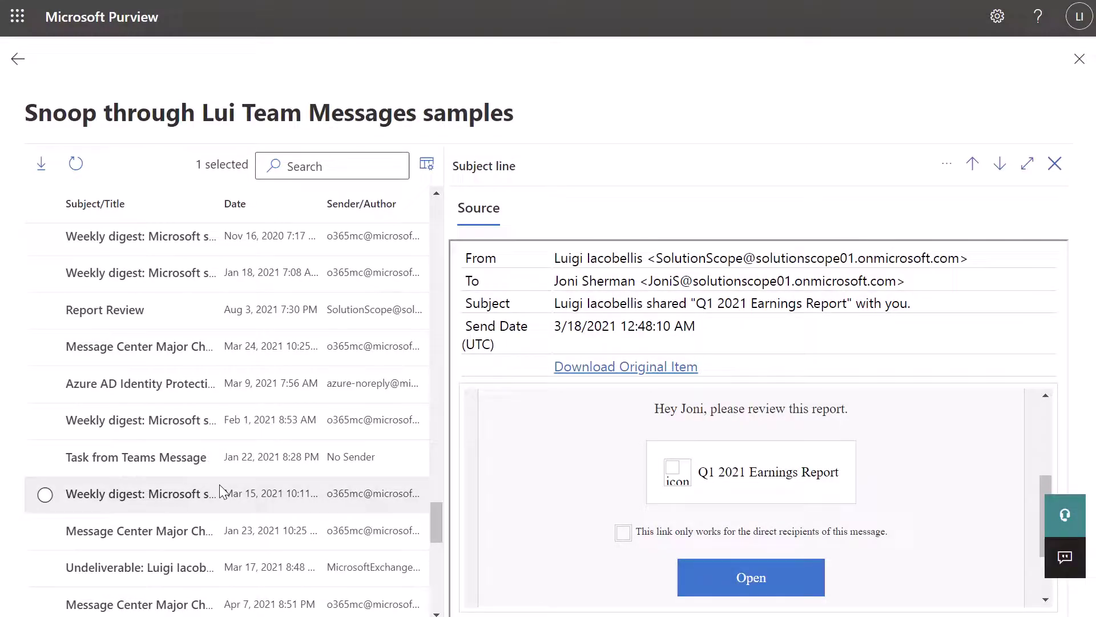
- Preview the 'Task from Teams Message' sample, which shows unsupported type with a download option
left_click(202, 455)
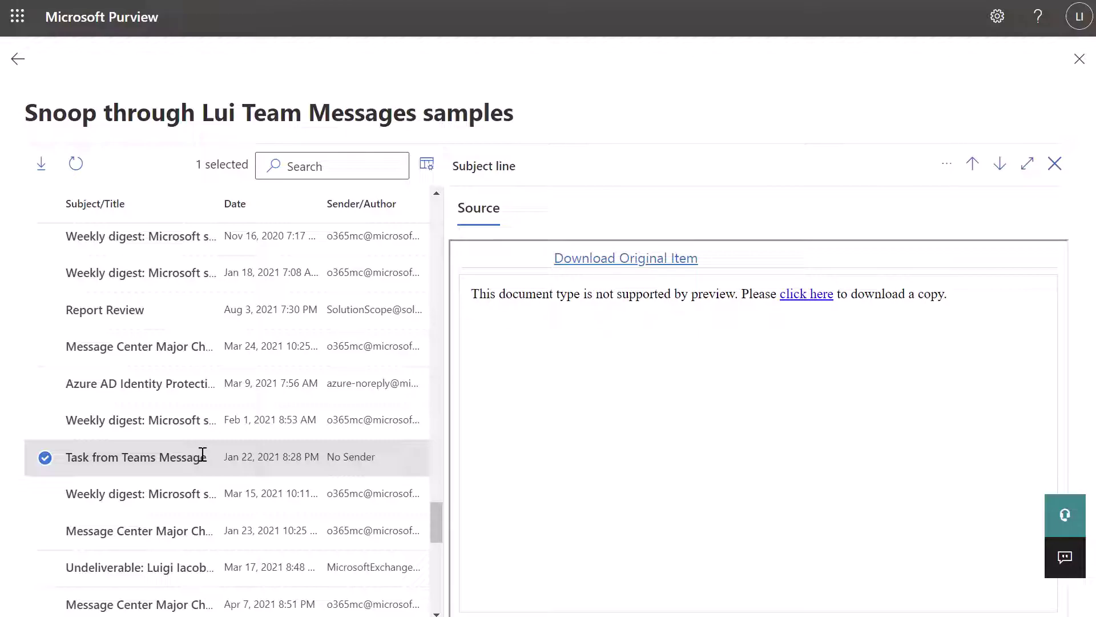
scroll(203, 455, "down", 3)
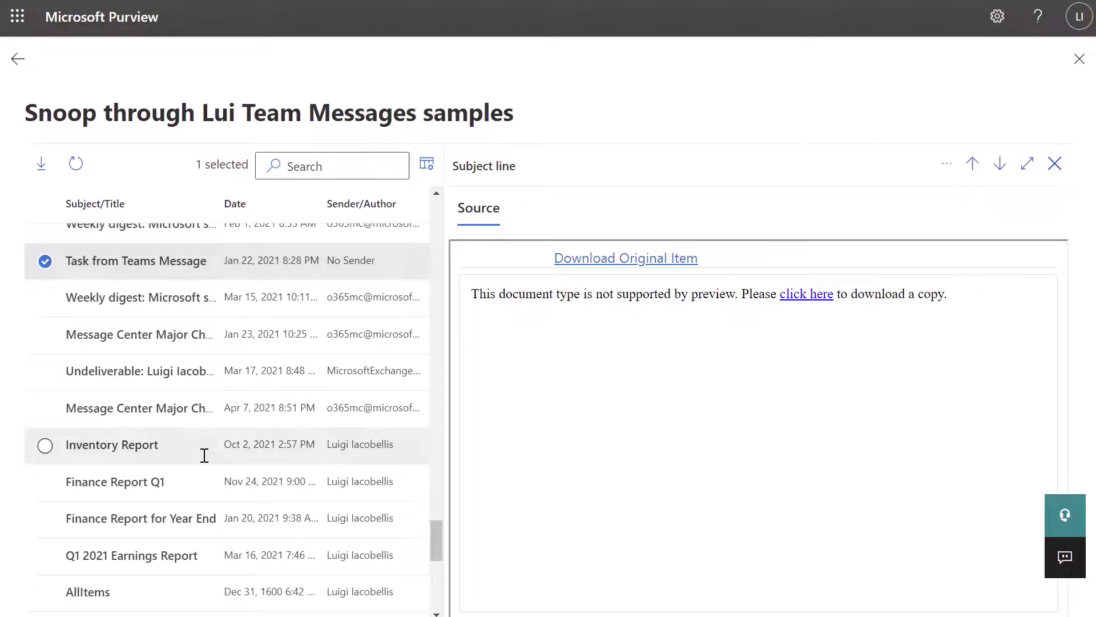